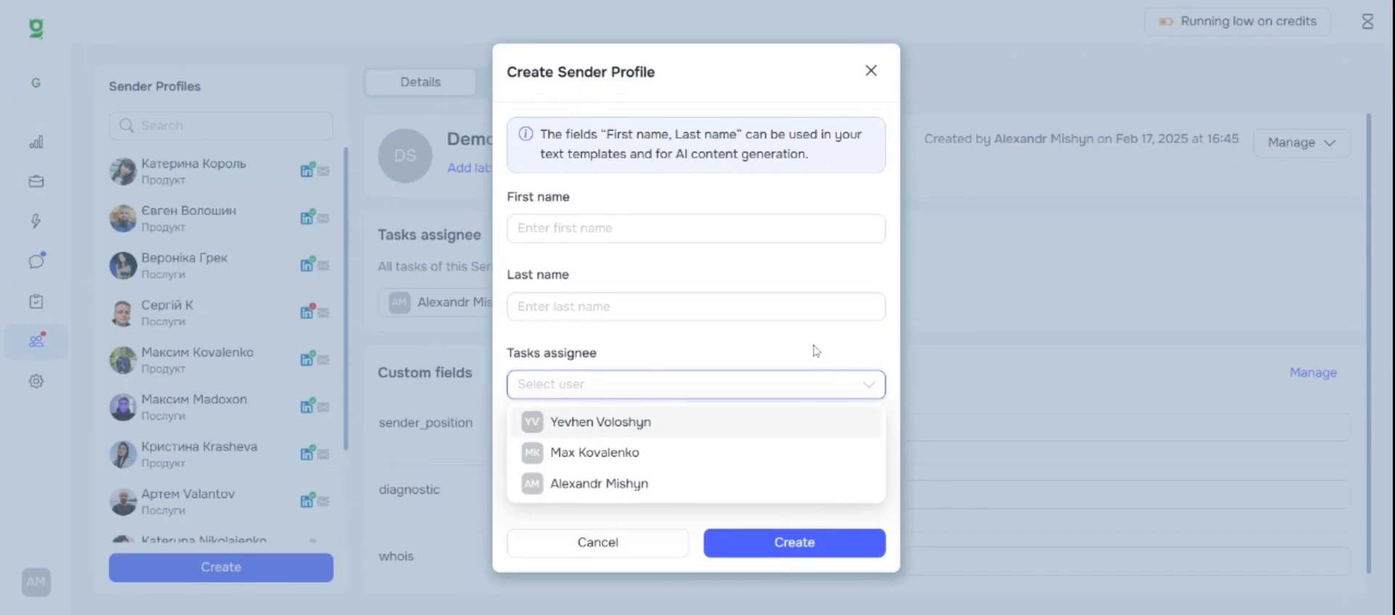
# Dismiss the new sender profile form without saving and start creating a GoLogin profile for the Demo Sender's LinkedIn connection
pyautogui.click(778, 441)
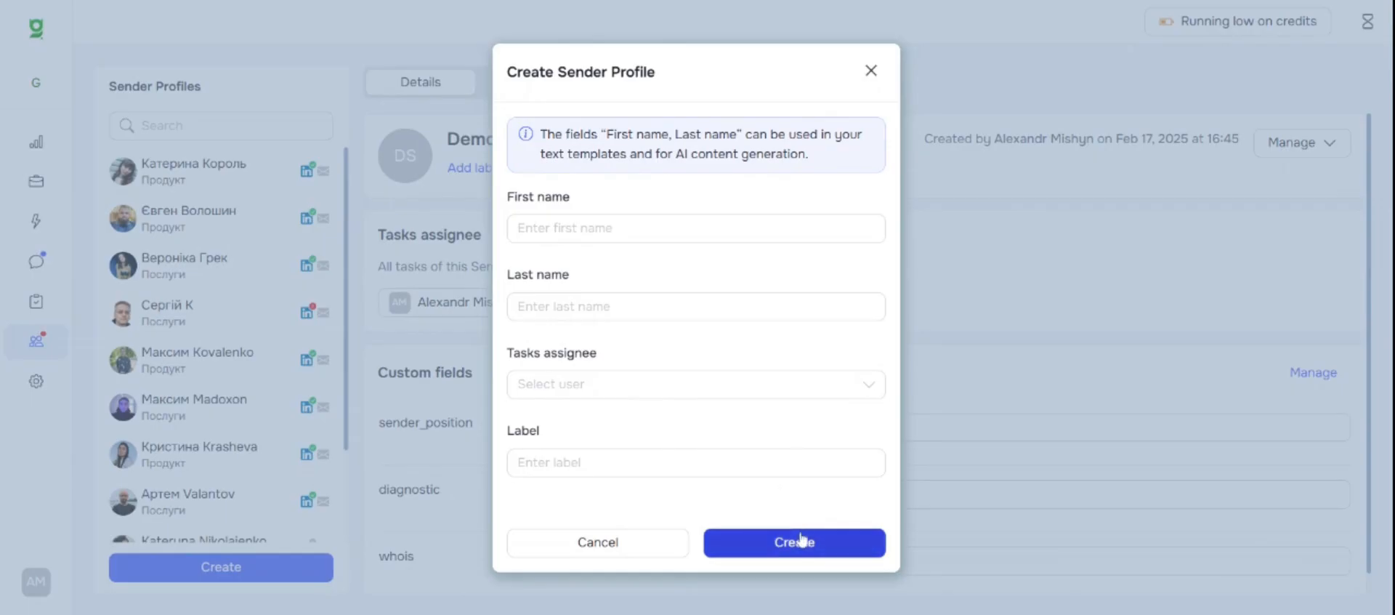
pyautogui.click(872, 70)
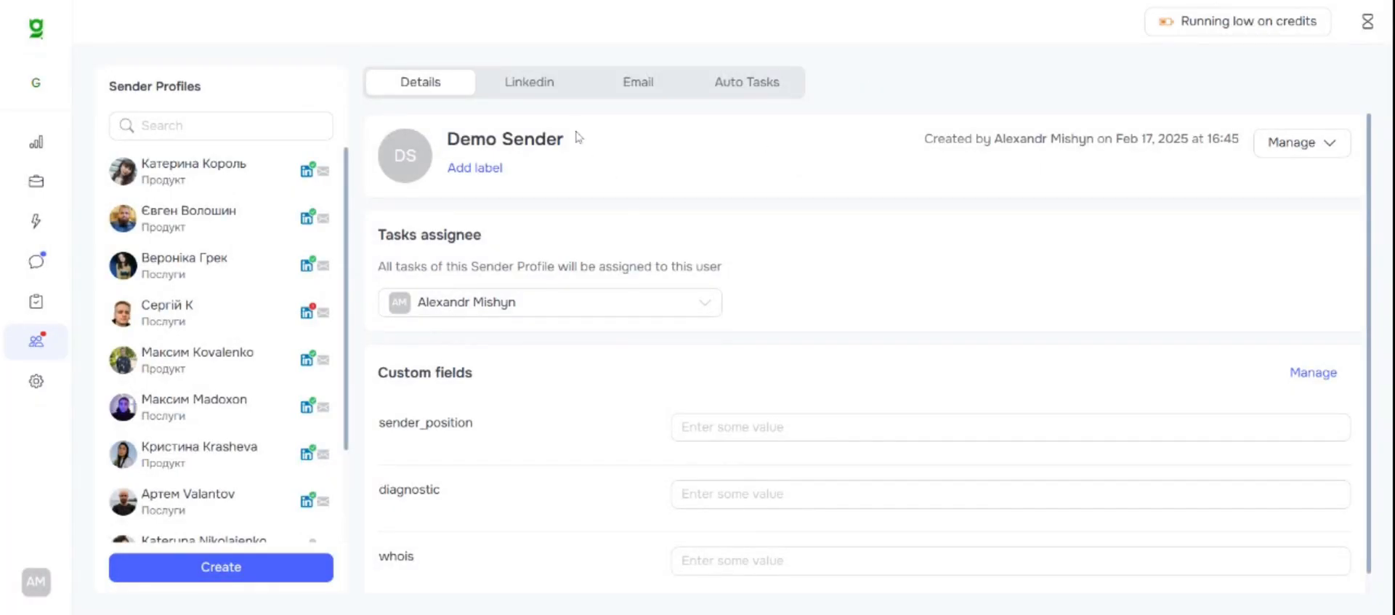
pyautogui.click(568, 92)
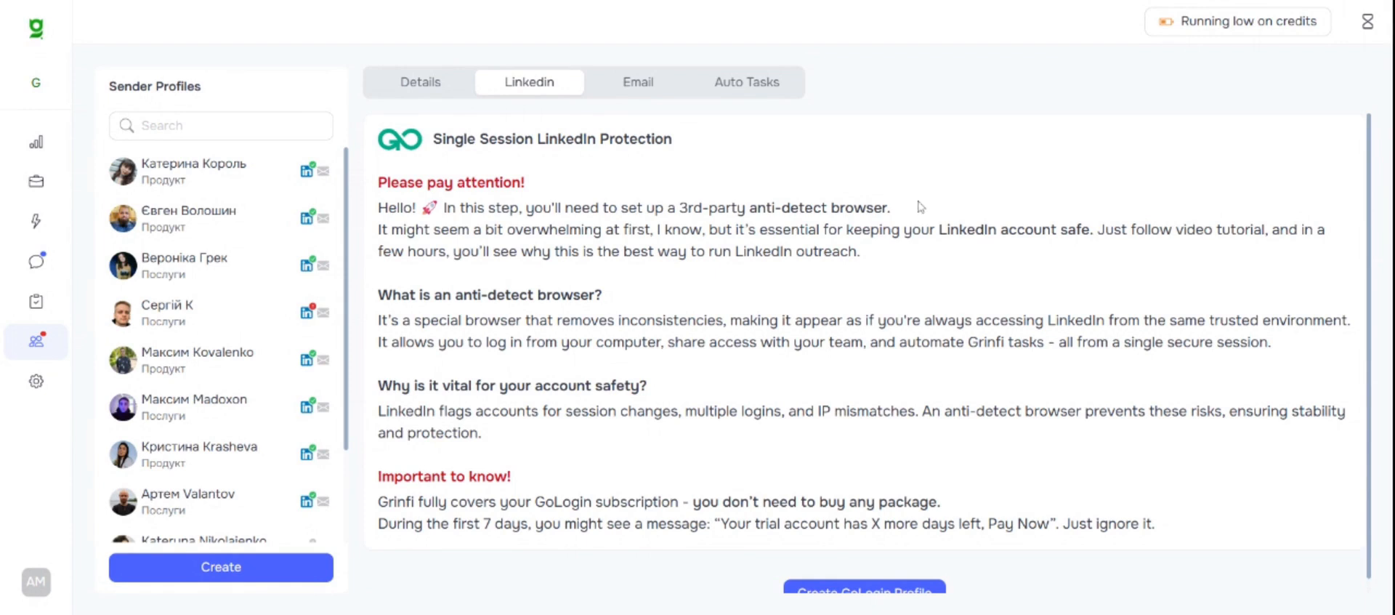
pyautogui.scroll(-1, 919, 207)
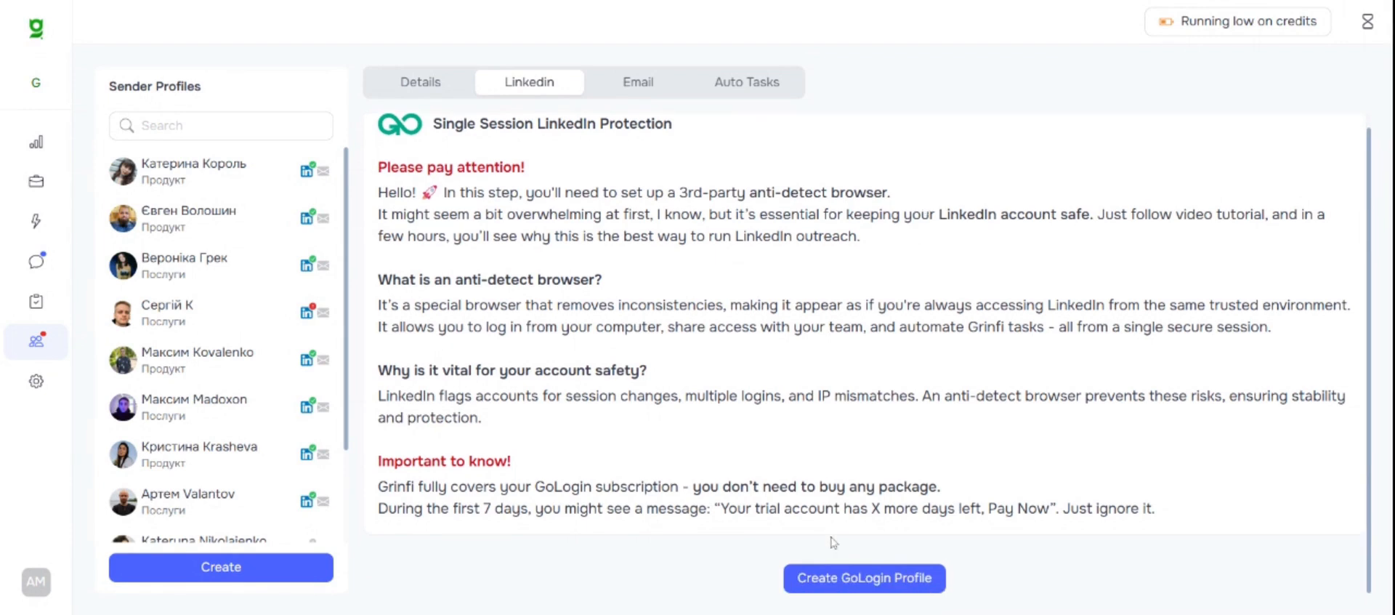
pyautogui.click(900, 580)
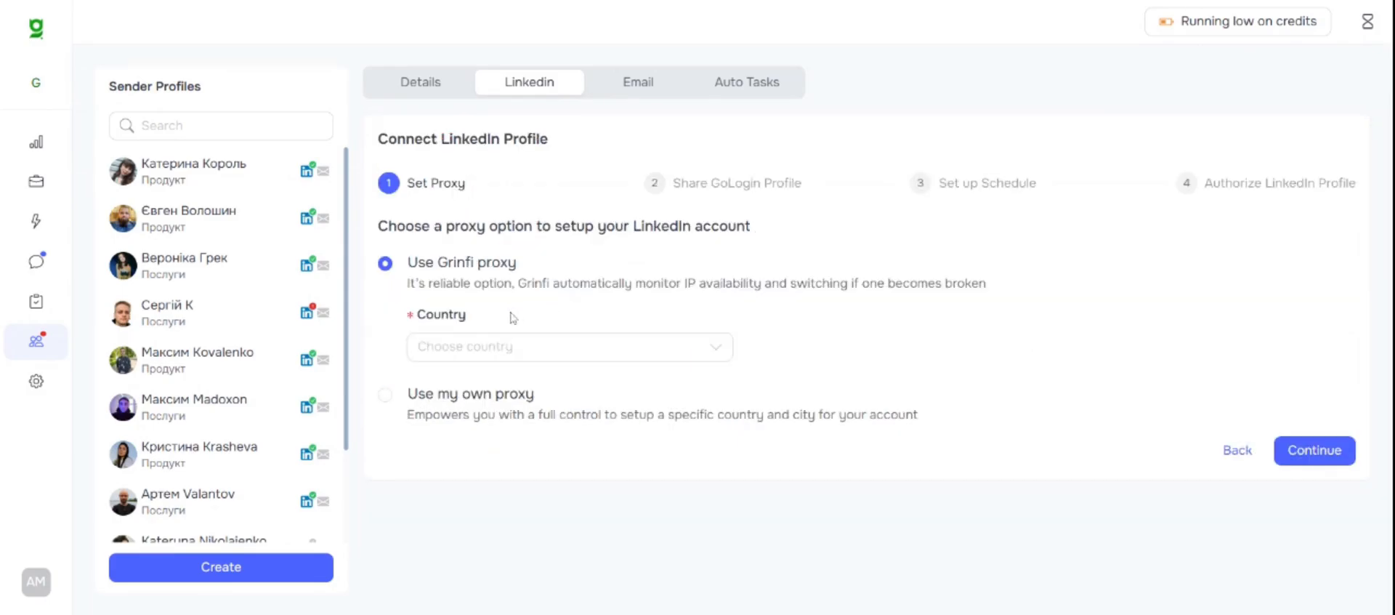
# Choose the Grinfi proxy with Australia as the country for the LinkedIn account and continue to GoLogin profile sharing
pyautogui.click(387, 397)
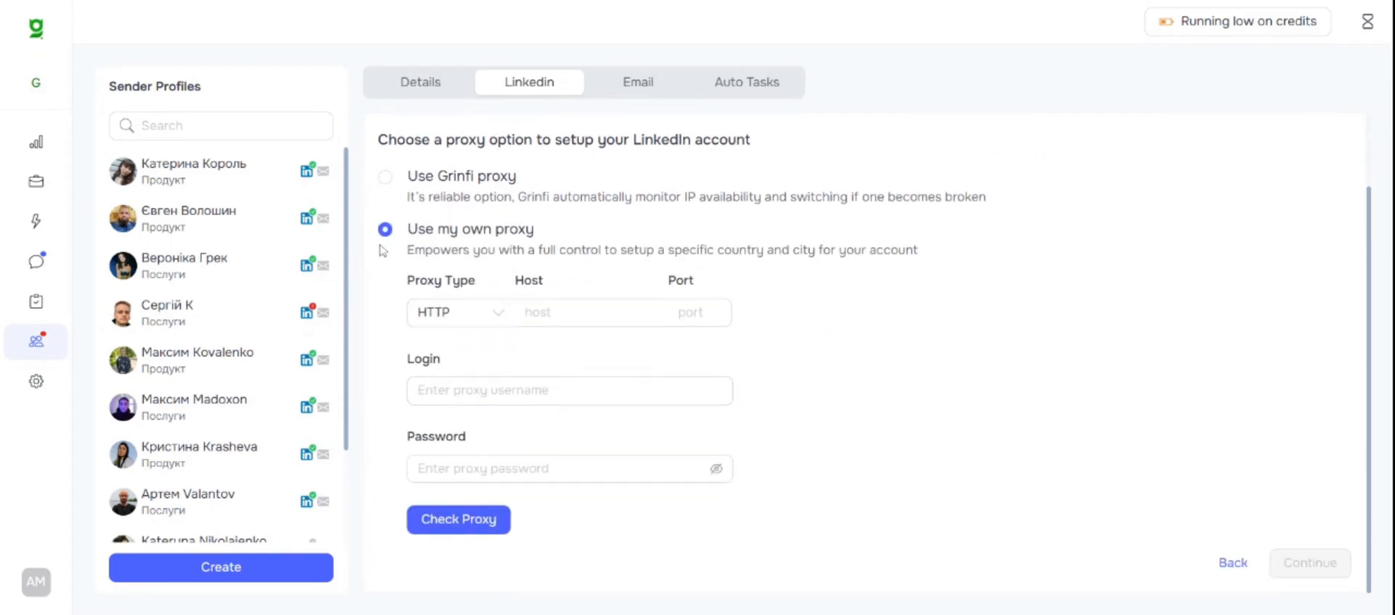
pyautogui.click(384, 177)
pyautogui.click(574, 346)
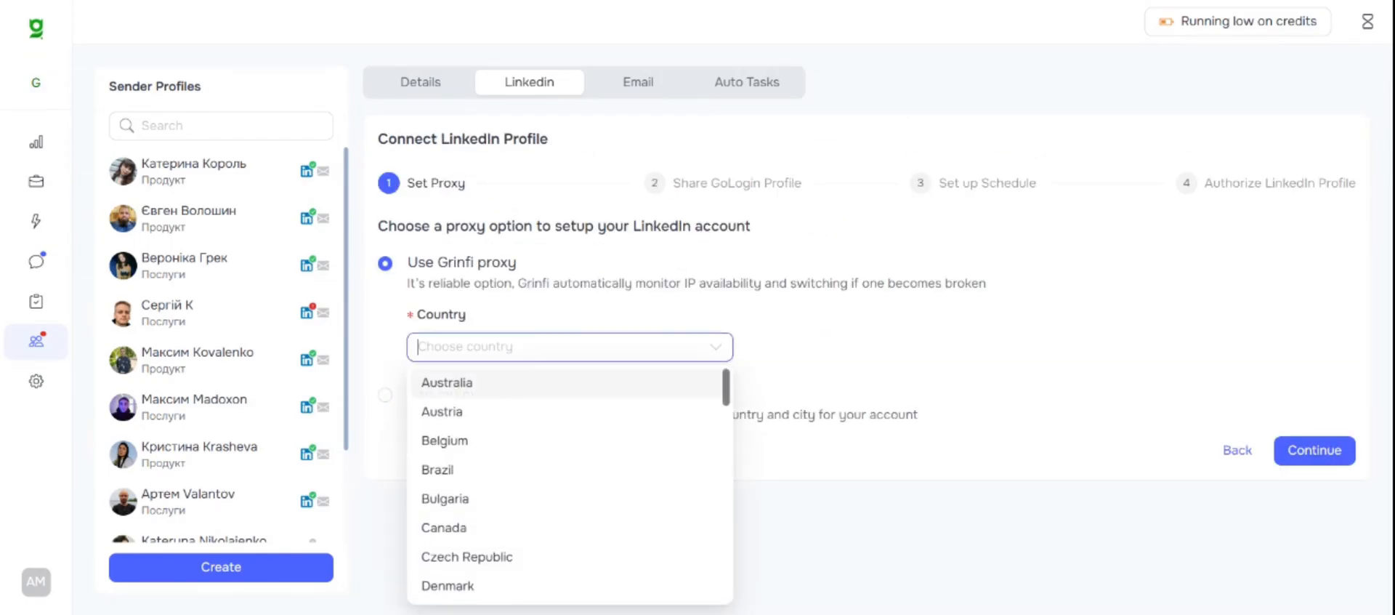
pyautogui.click(584, 385)
pyautogui.click(1295, 451)
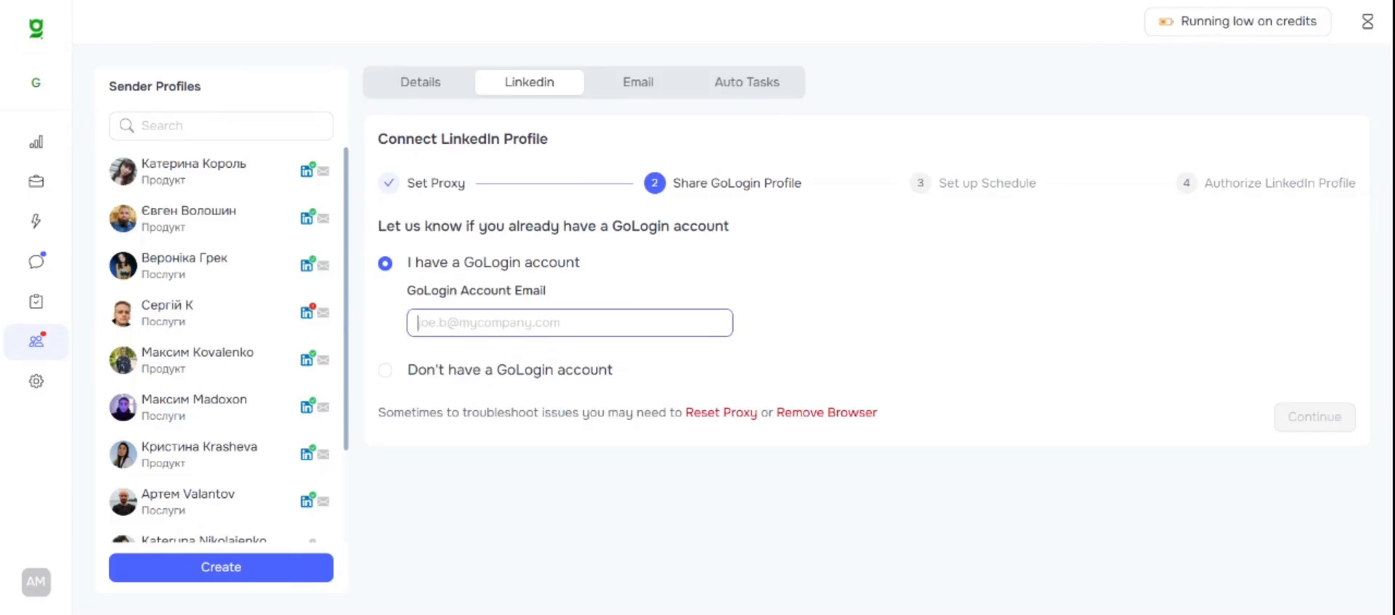
pyautogui.click(846, 319)
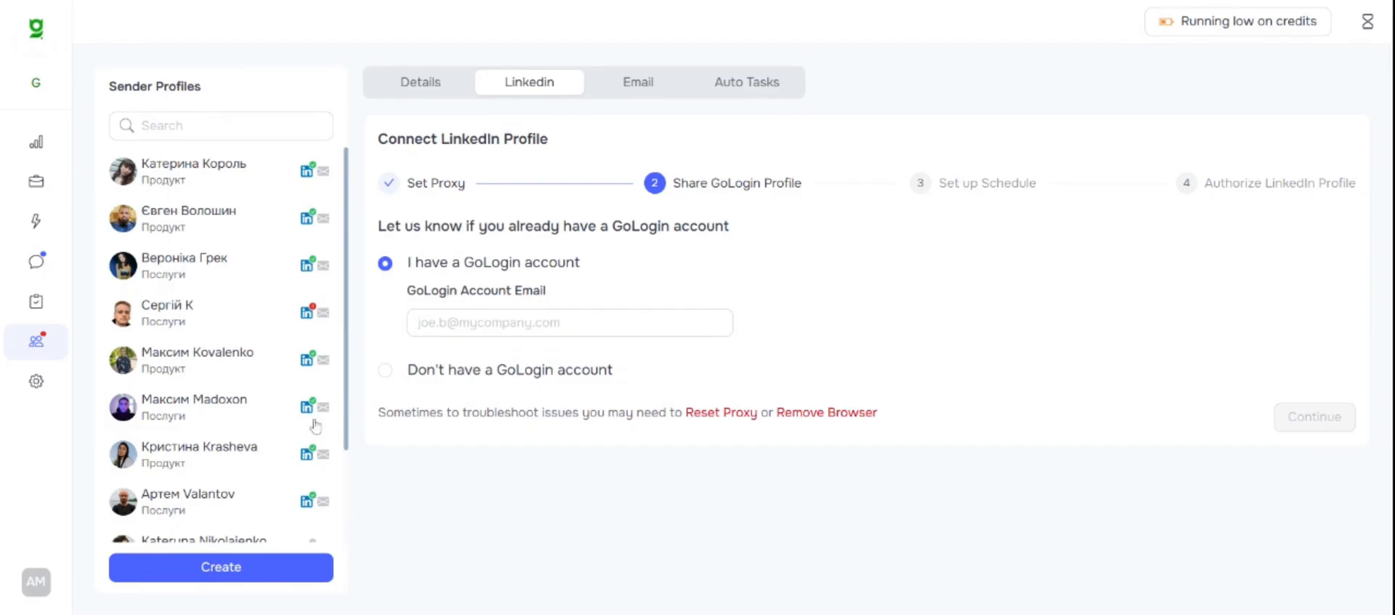
pyautogui.click(386, 371)
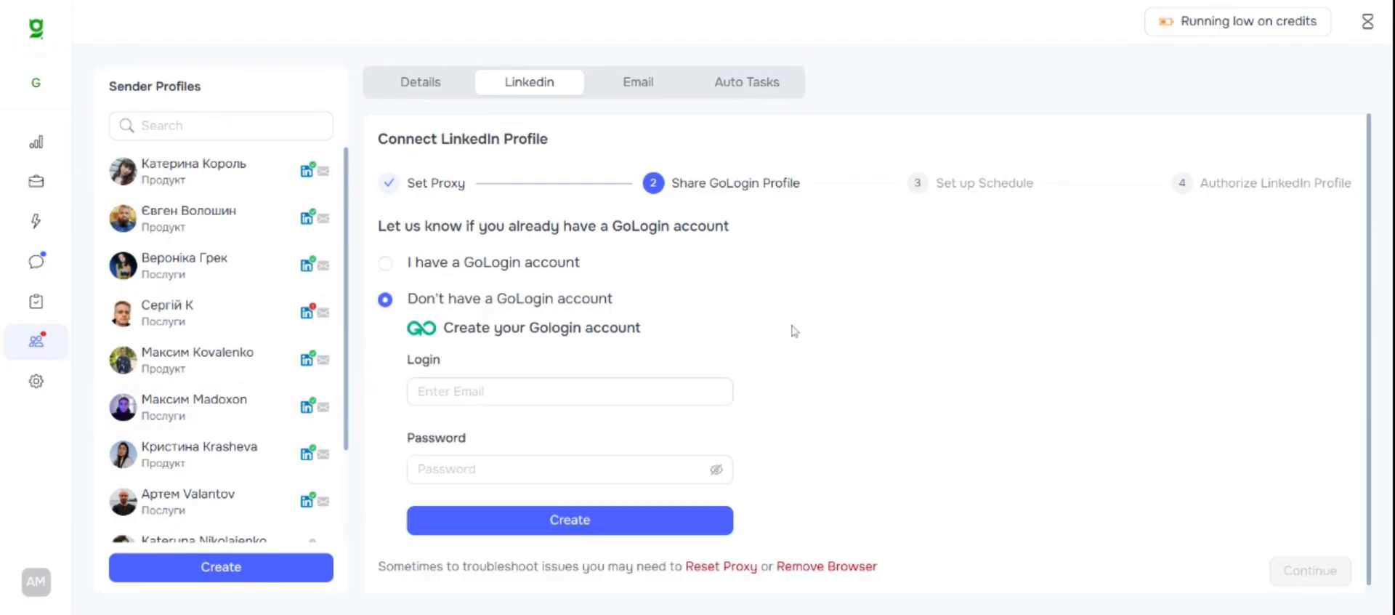
pyautogui.scroll(-1, 788, 320)
pyautogui.click(472, 379)
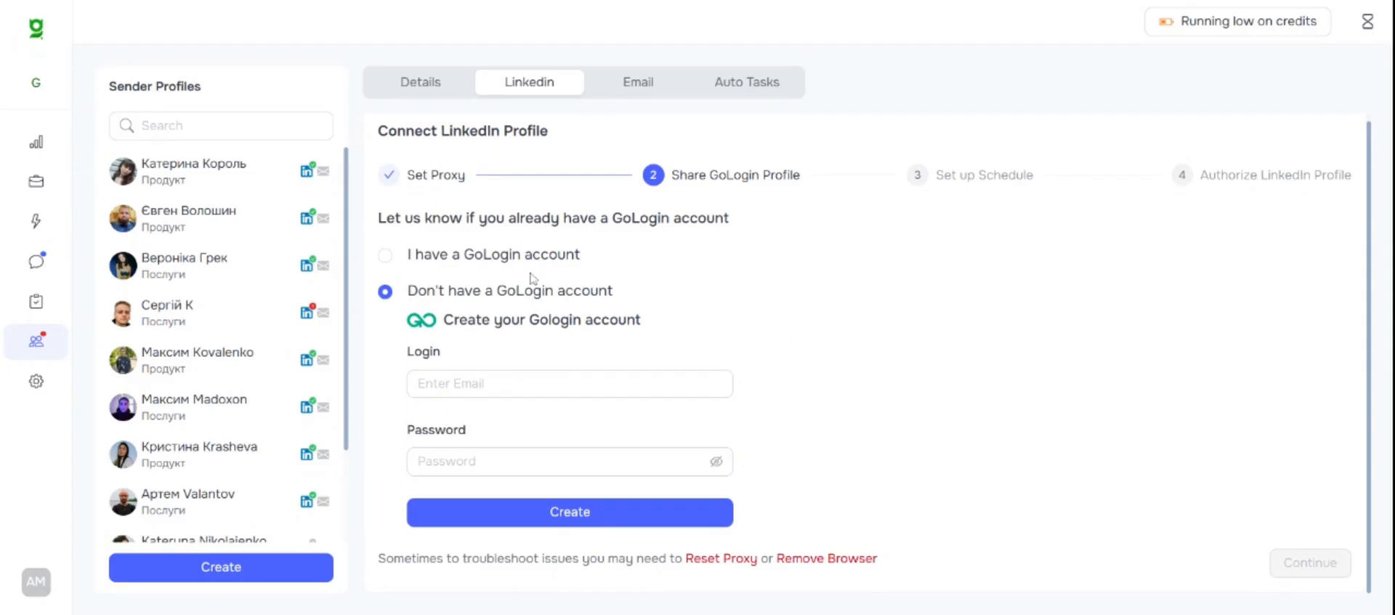
# Choose the existing GoLogin account option, enter the GoLogin account email, and continue to the schedule setup
pyautogui.click(385, 258)
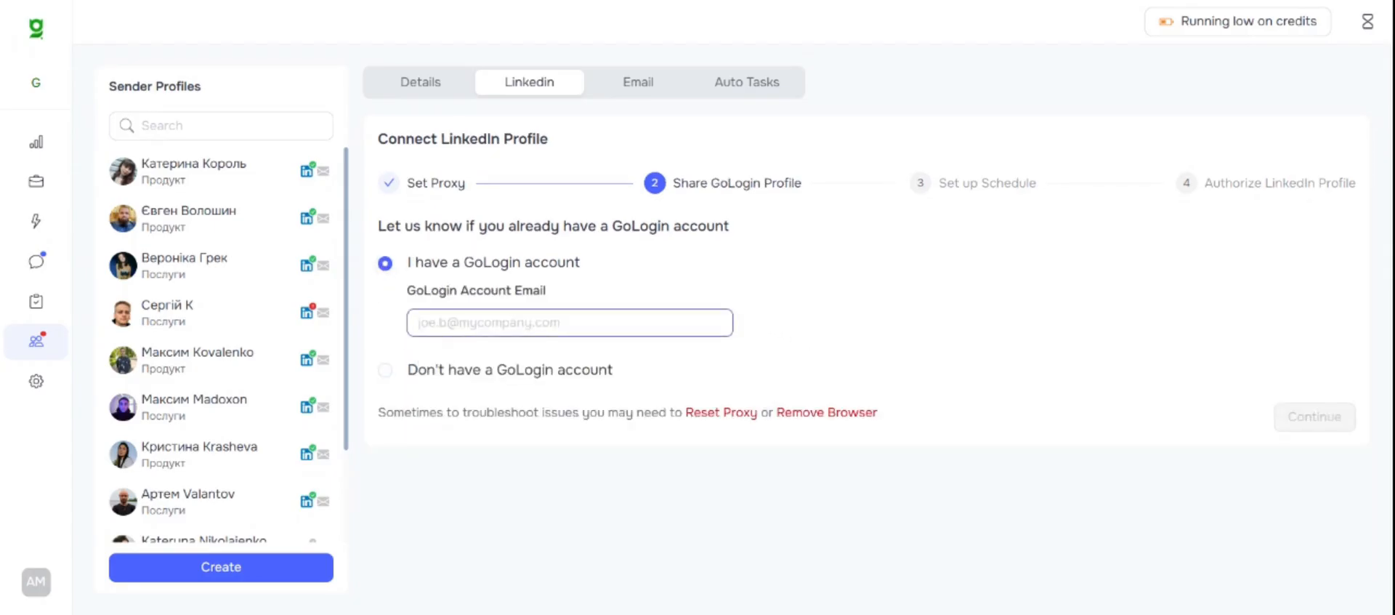
pyautogui.hotkey('ctrl', 'v')
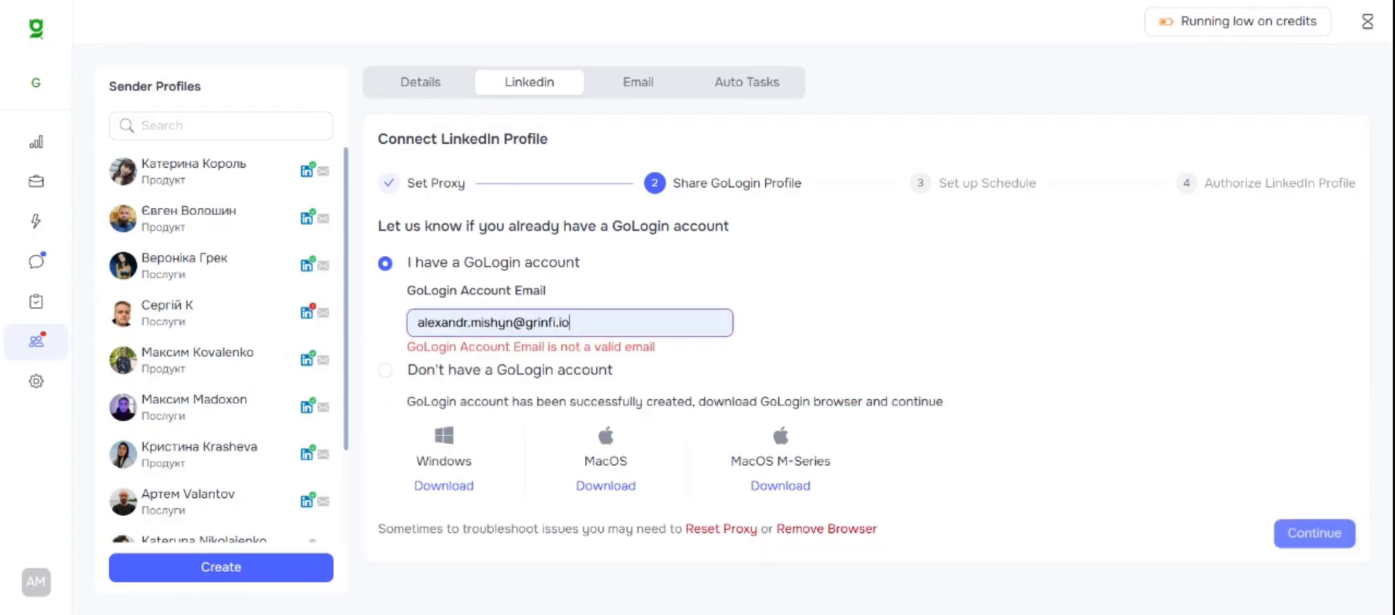
pyautogui.click(1311, 532)
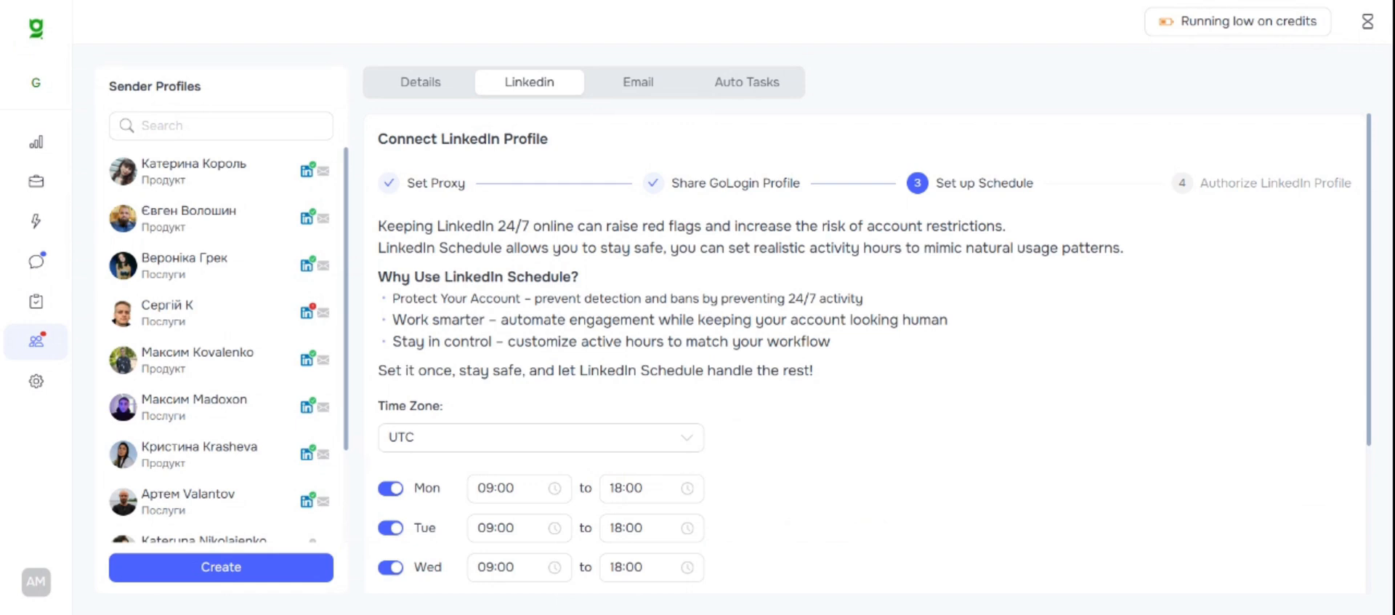
# Accept the default LinkedIn activity schedule and confirm that the LinkedIn login is done and the GoLogin browser is closed
pyautogui.scroll(-3, 787, 258)
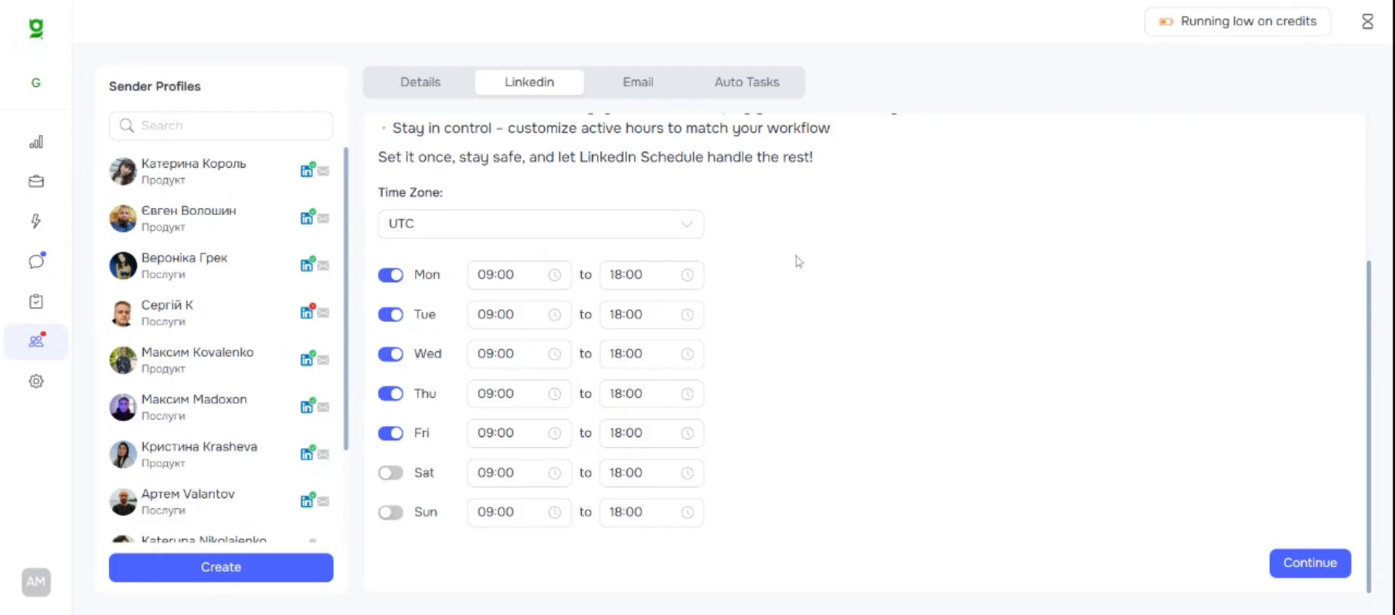
pyautogui.click(1340, 568)
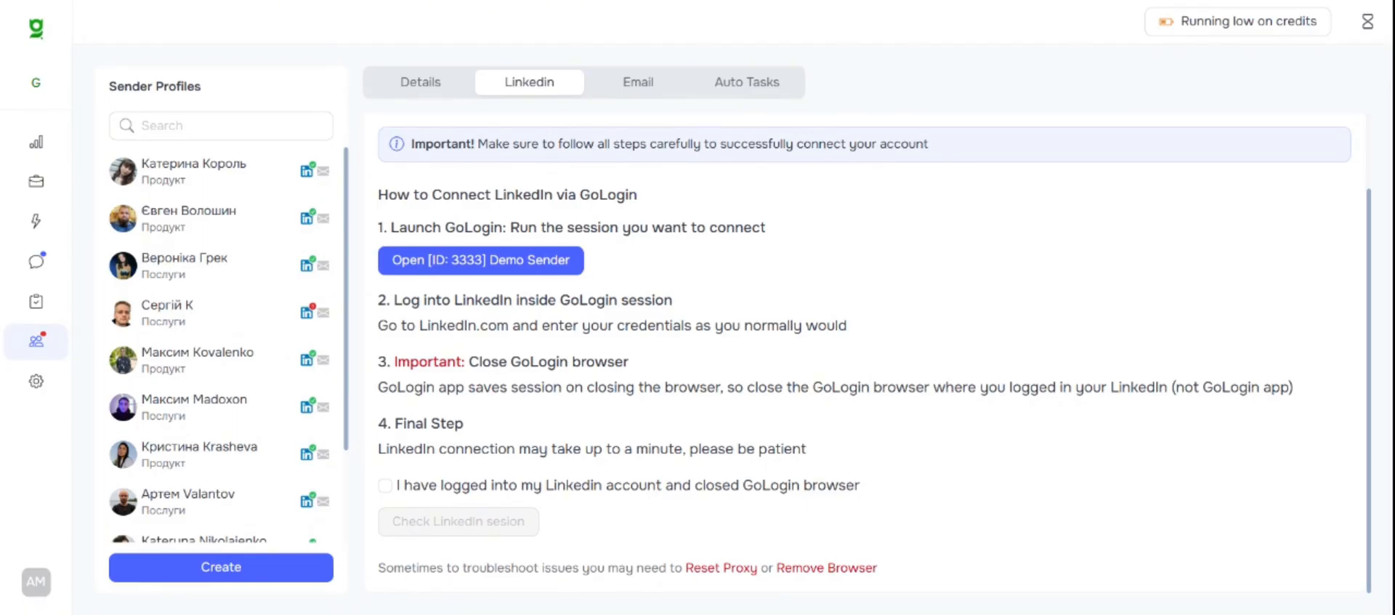
pyautogui.click(385, 485)
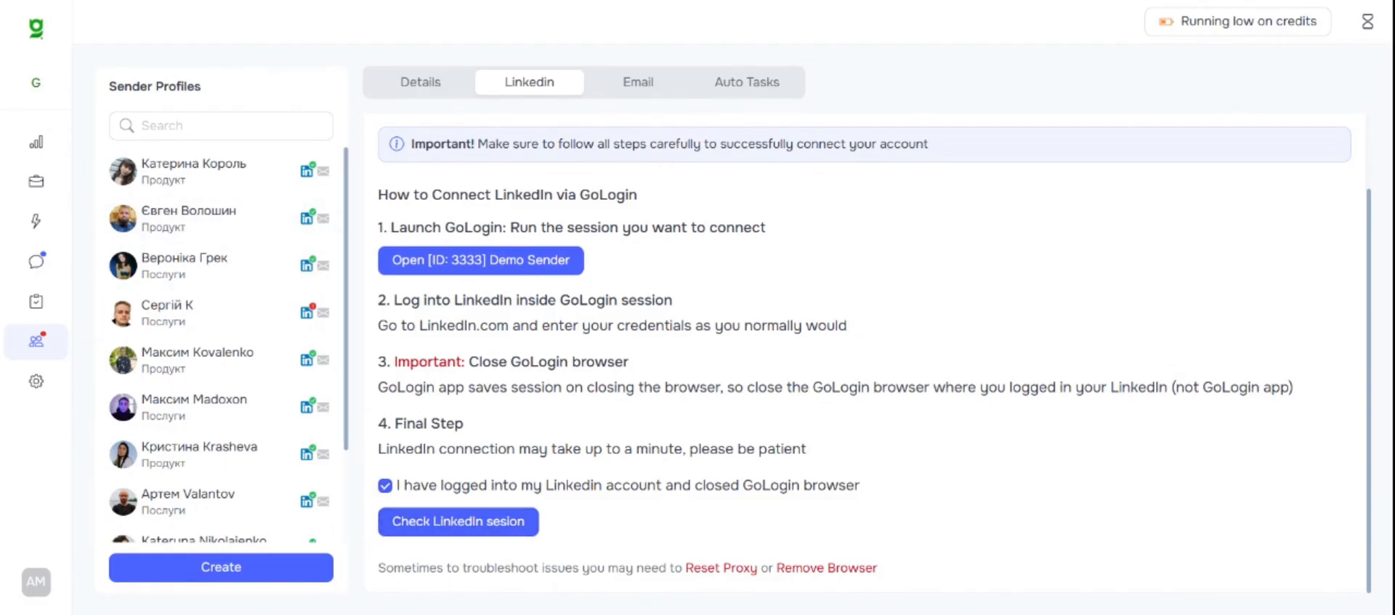
# Review the LinkedIn limits of the second sender profile in the list, from task delay to search save limit
pyautogui.click(234, 227)
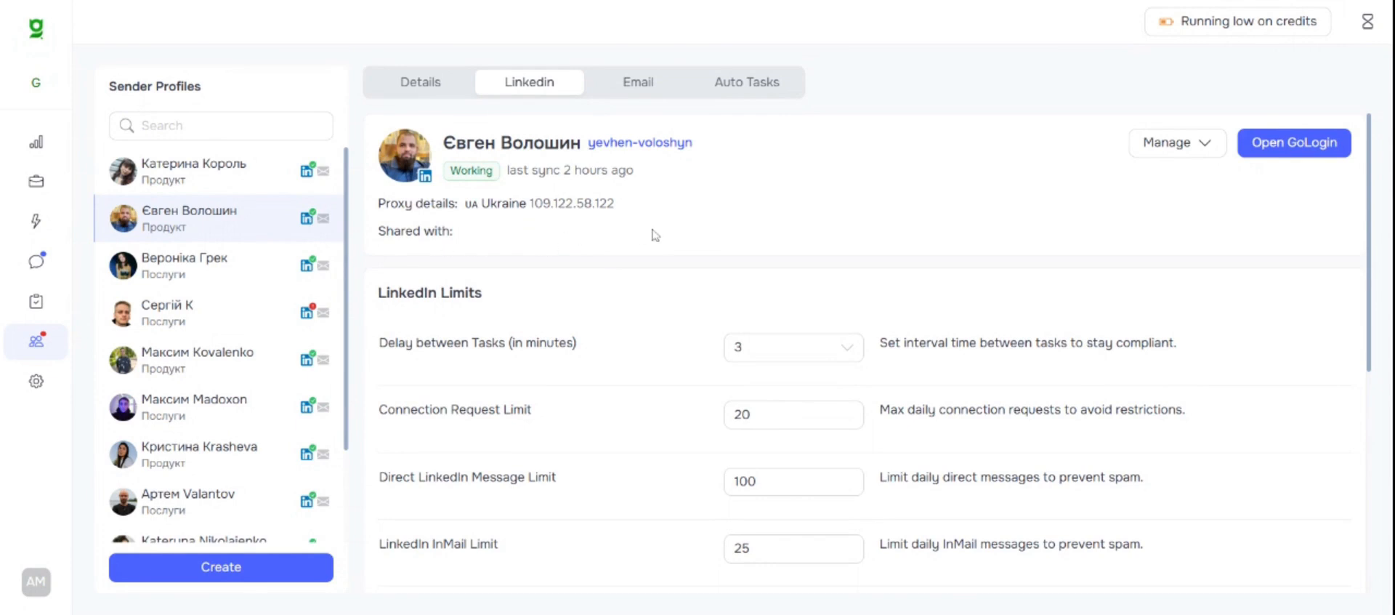
pyautogui.scroll(-4, 648, 231)
pyautogui.scroll(-2, 669, 234)
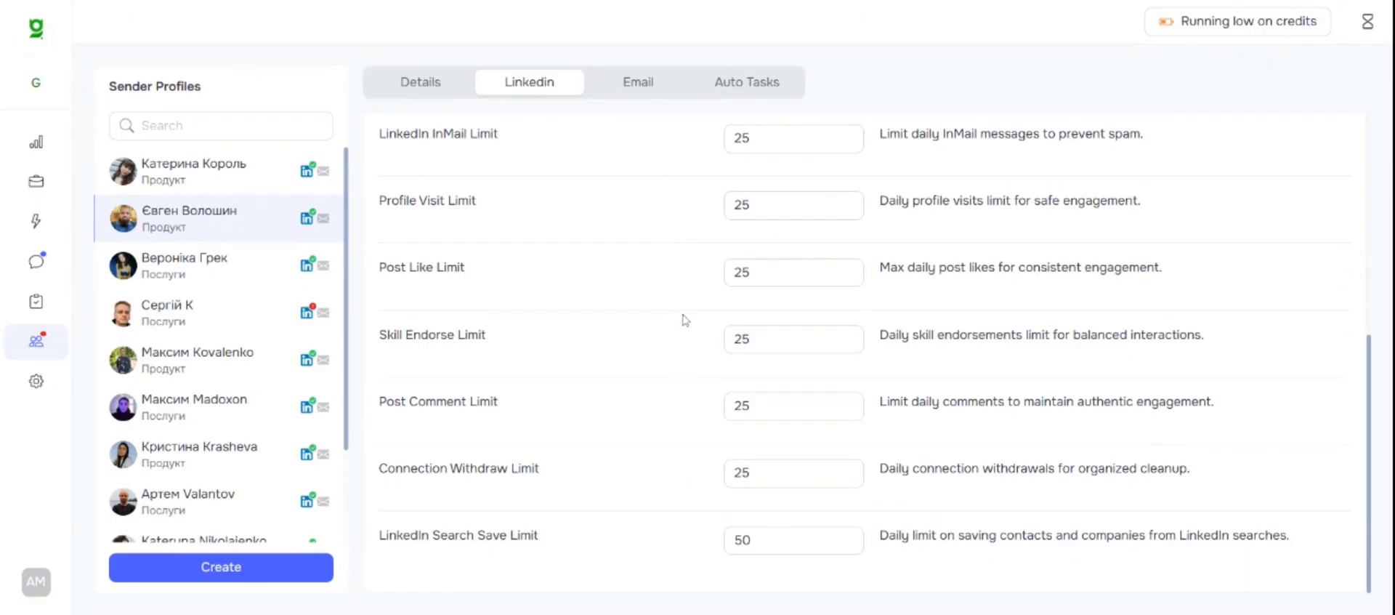
pyautogui.scroll(6, 683, 320)
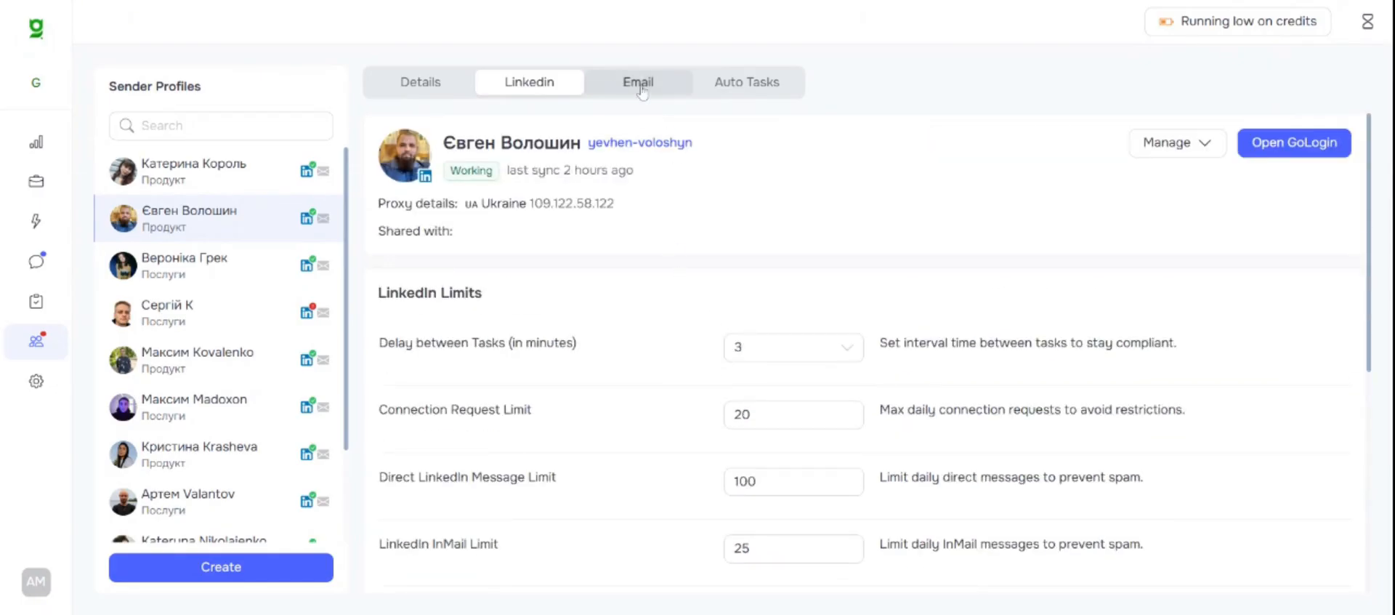
# Start a Gmail mailbox connection for this sender and advance through the Enable IMAP, Two-step Verification and App Password stages
pyautogui.click(639, 83)
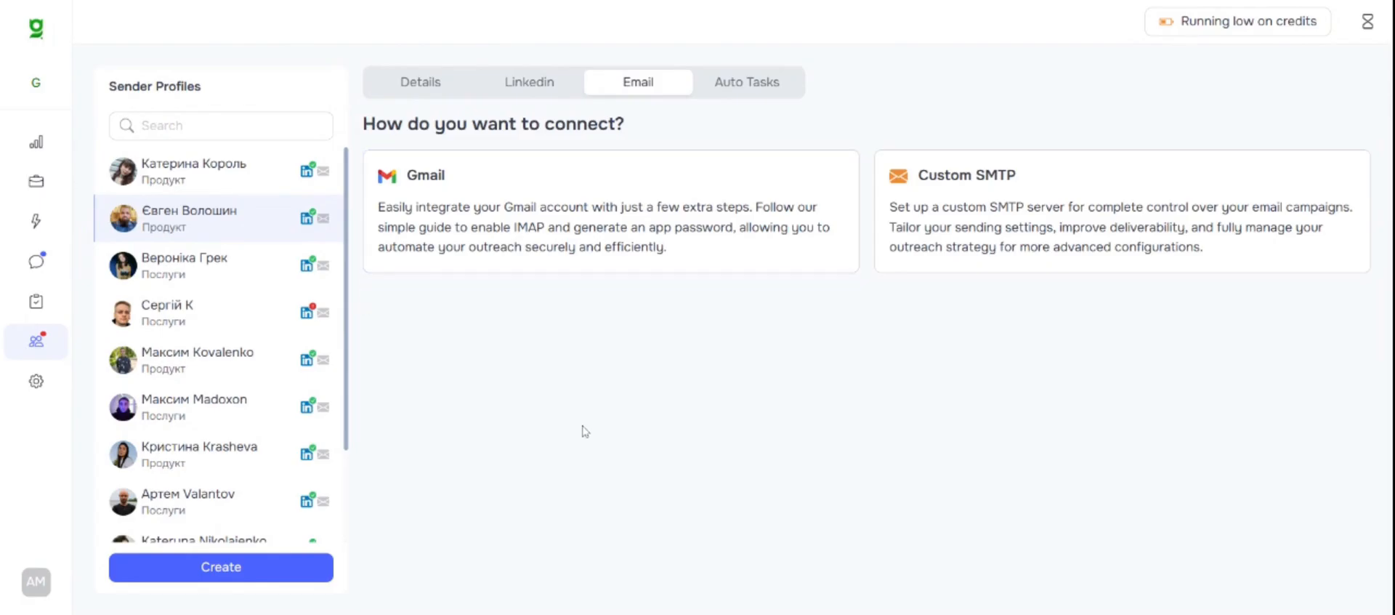
pyautogui.click(647, 244)
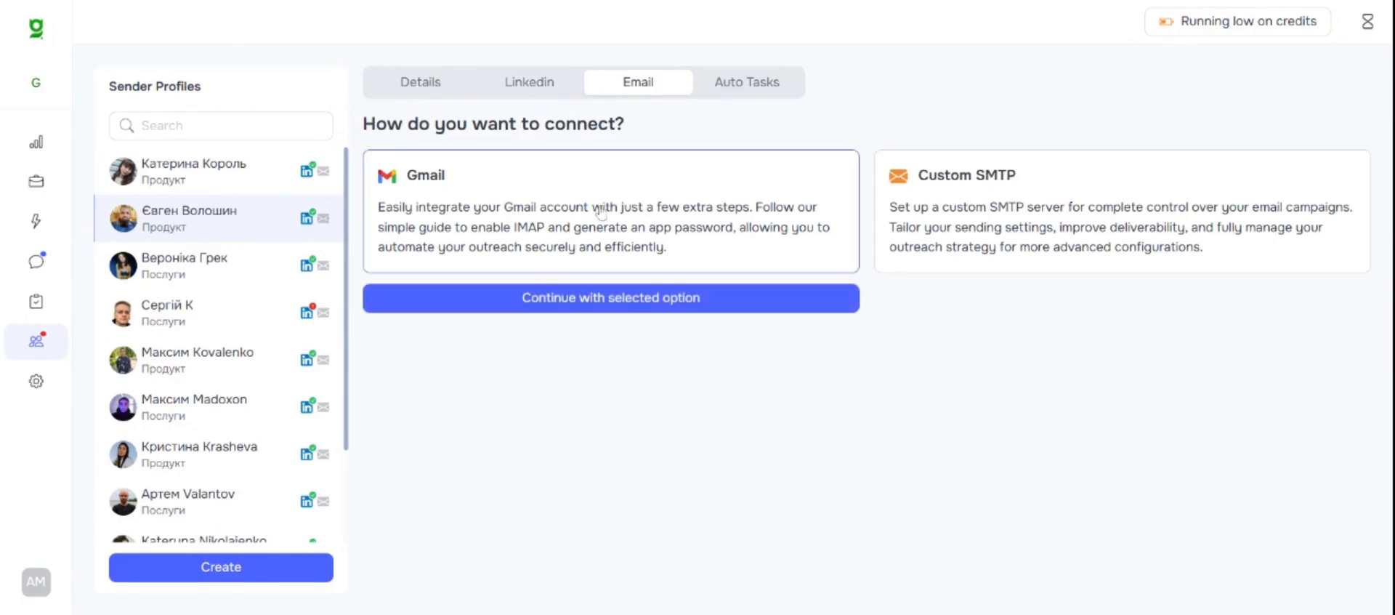
pyautogui.click(603, 297)
pyautogui.scroll(-3, 1062, 274)
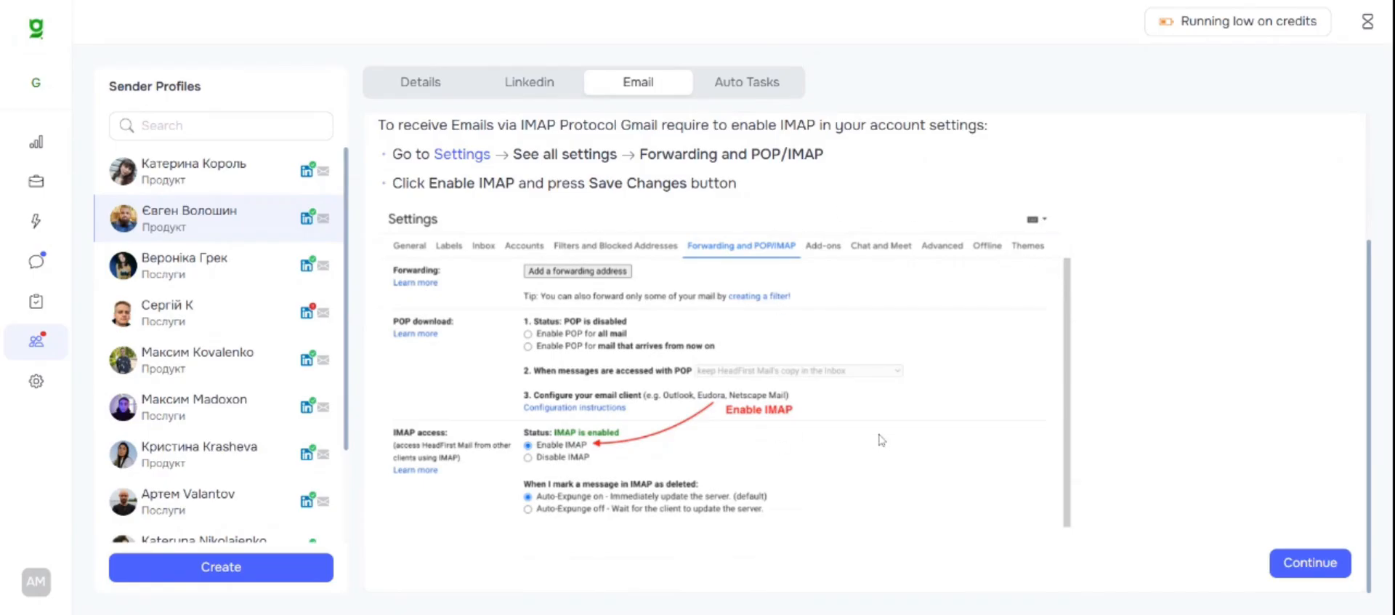
pyautogui.click(1310, 562)
pyautogui.scroll(-2, 973, 323)
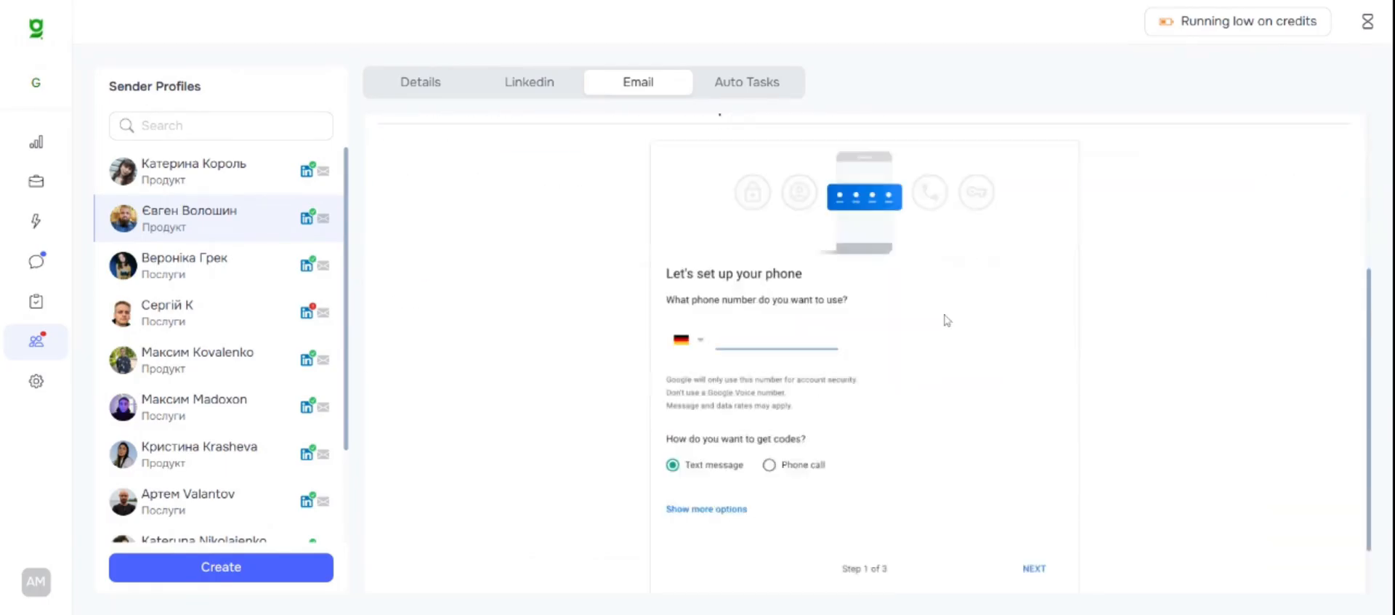
pyautogui.click(1295, 563)
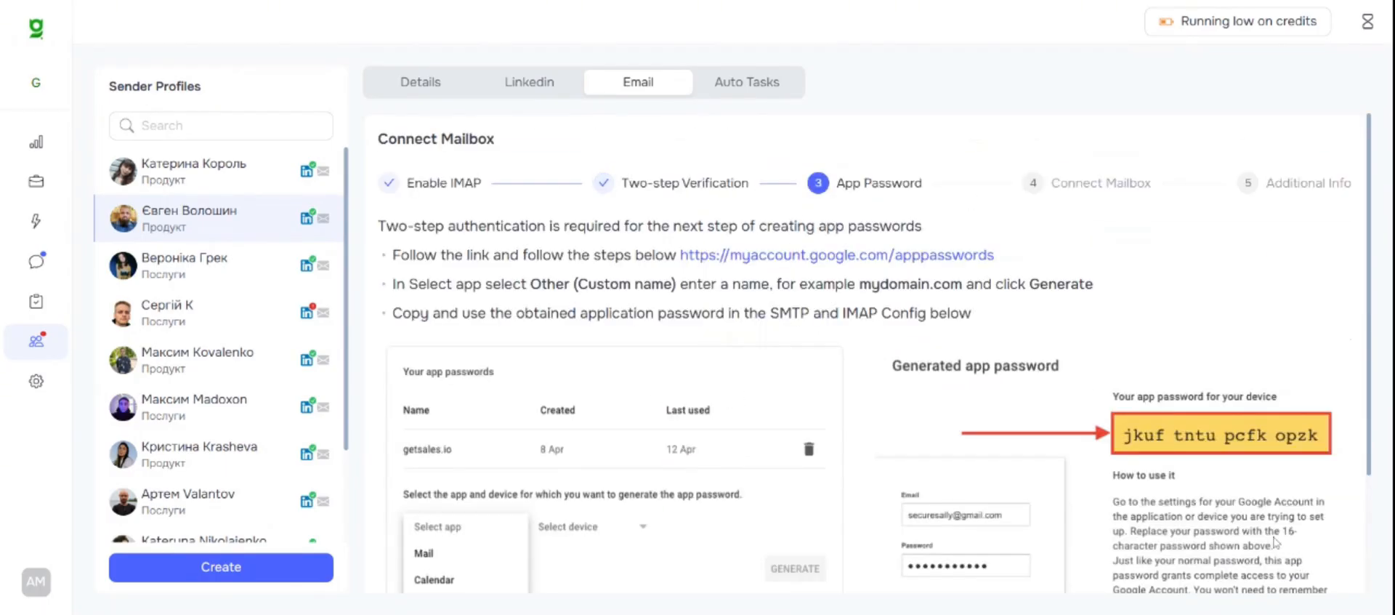
pyautogui.scroll(-2, 1046, 277)
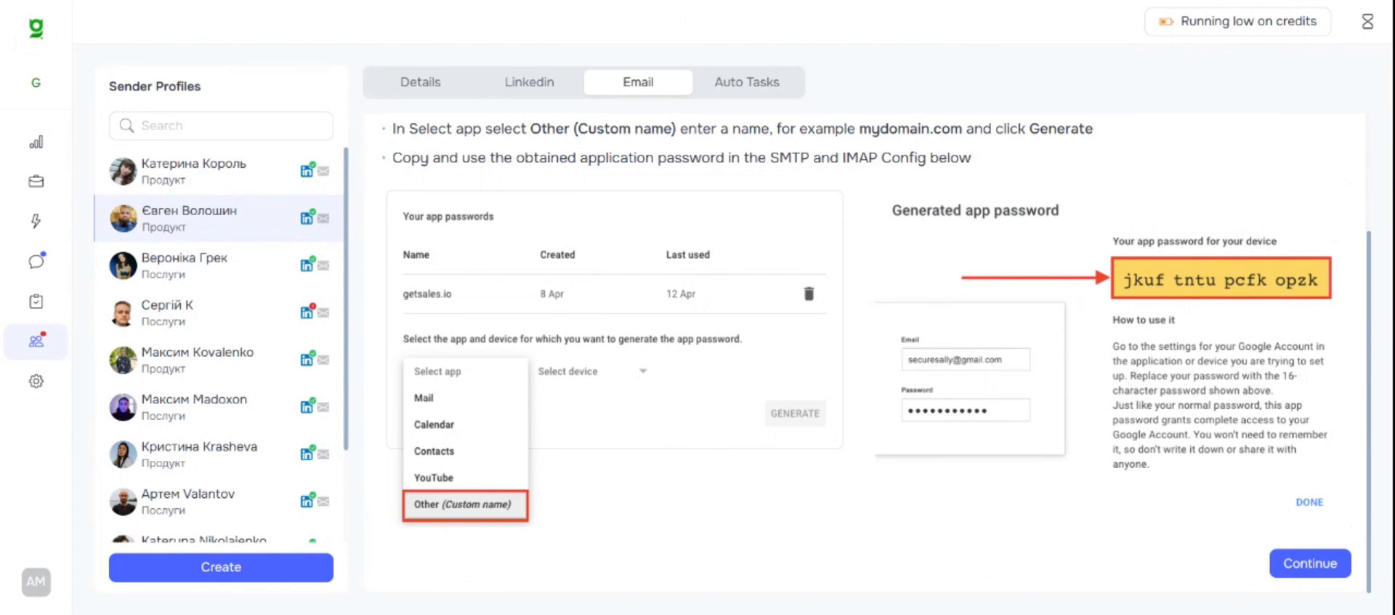
pyautogui.click(1304, 565)
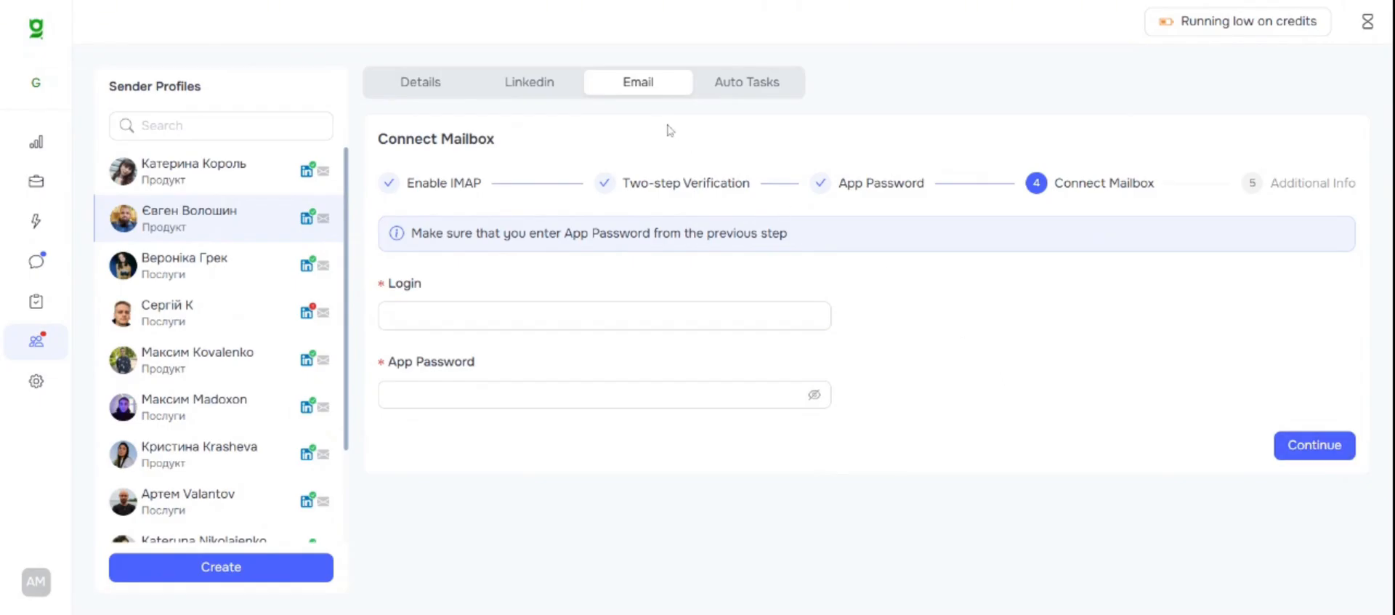
# Restart the mailbox connection with Custom SMTP instead and submit the mailbox login and password
pyautogui.click(530, 81)
pyautogui.click(639, 83)
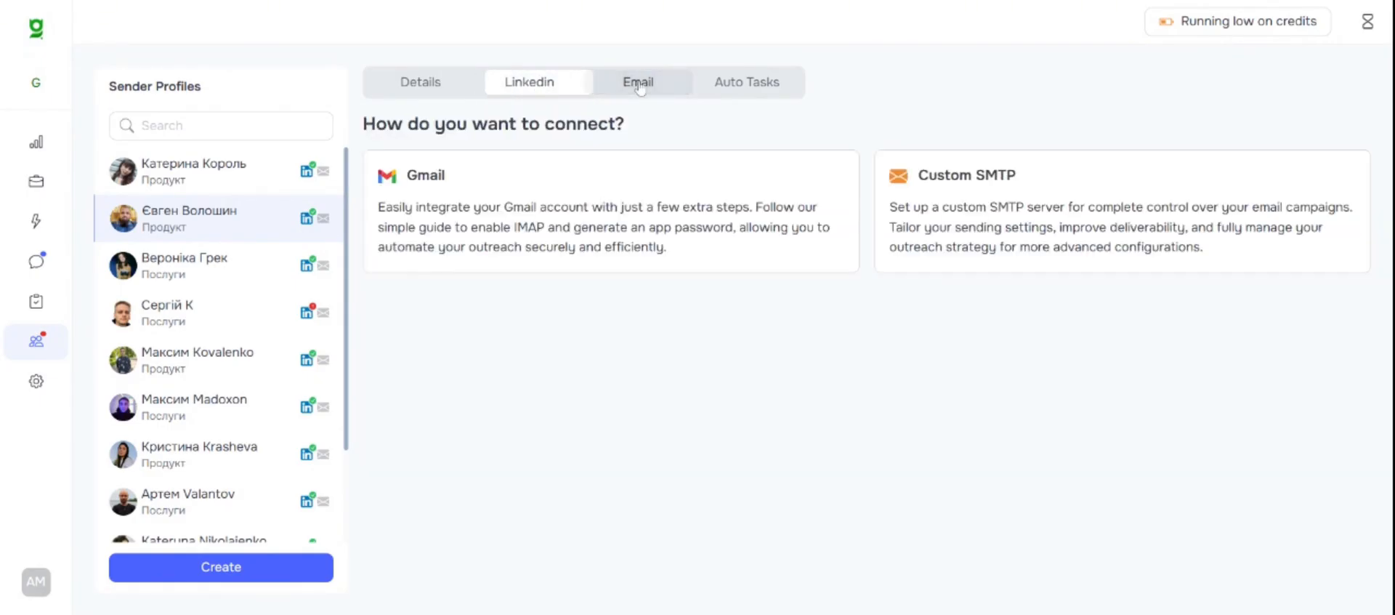
pyautogui.click(1045, 191)
pyautogui.click(763, 258)
pyautogui.write('test@test')
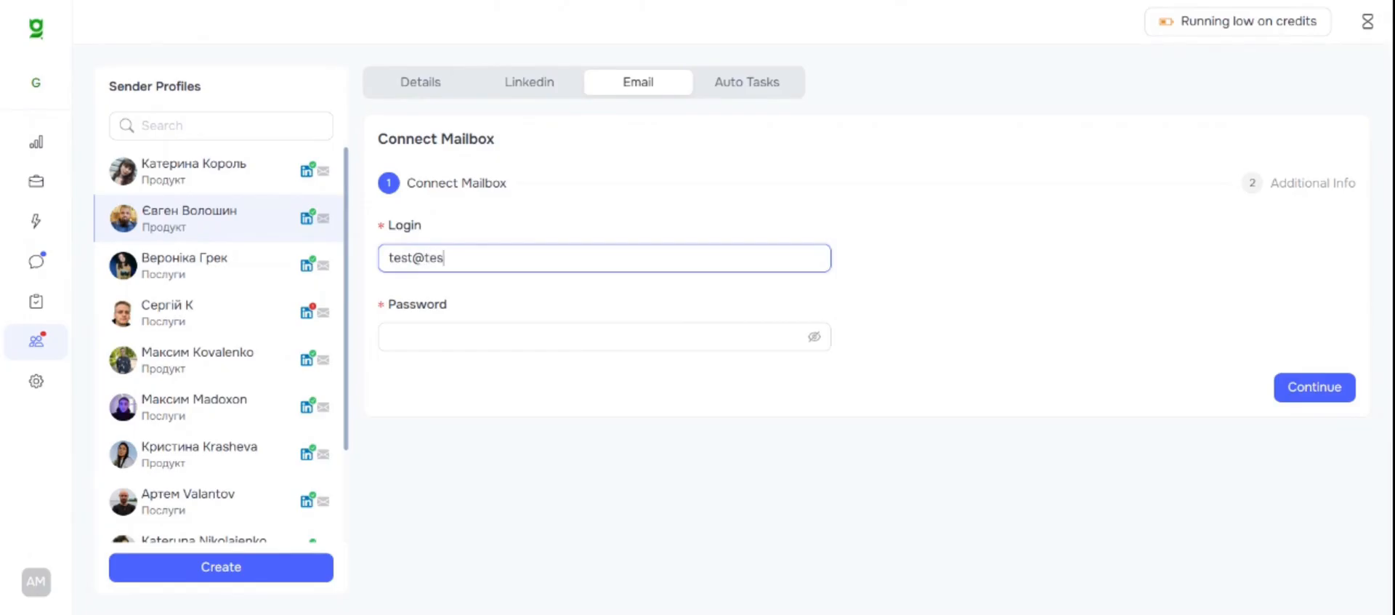
pyautogui.write('************')
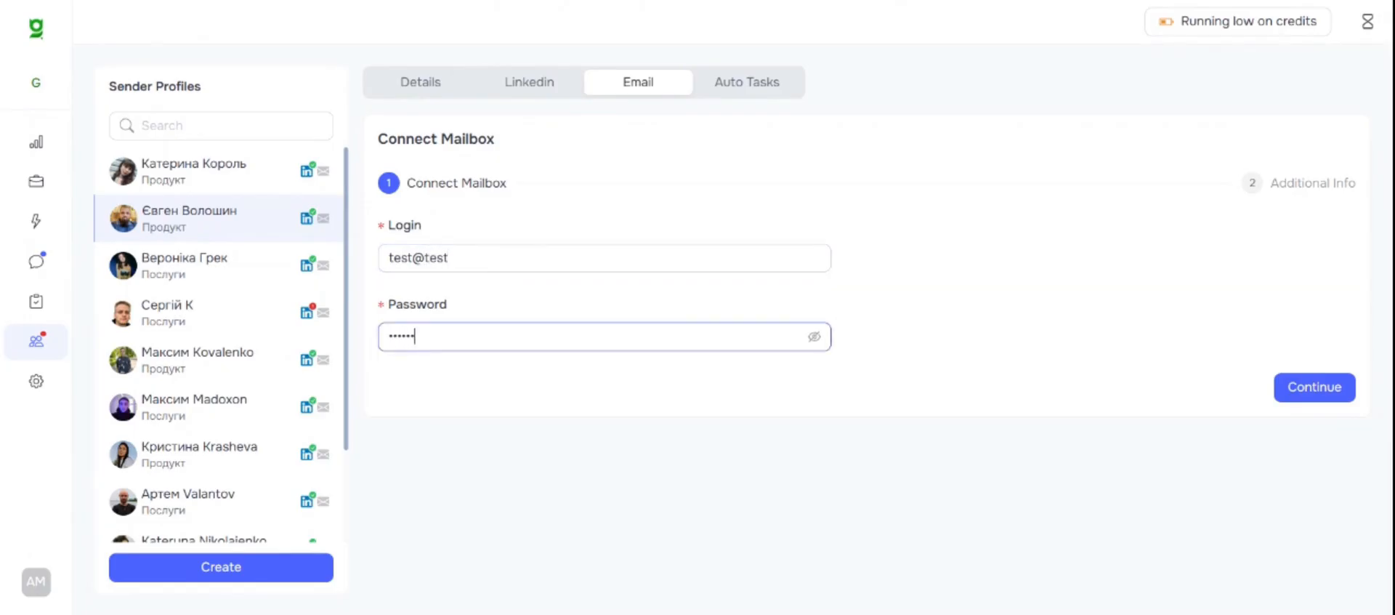
pyautogui.click(1325, 390)
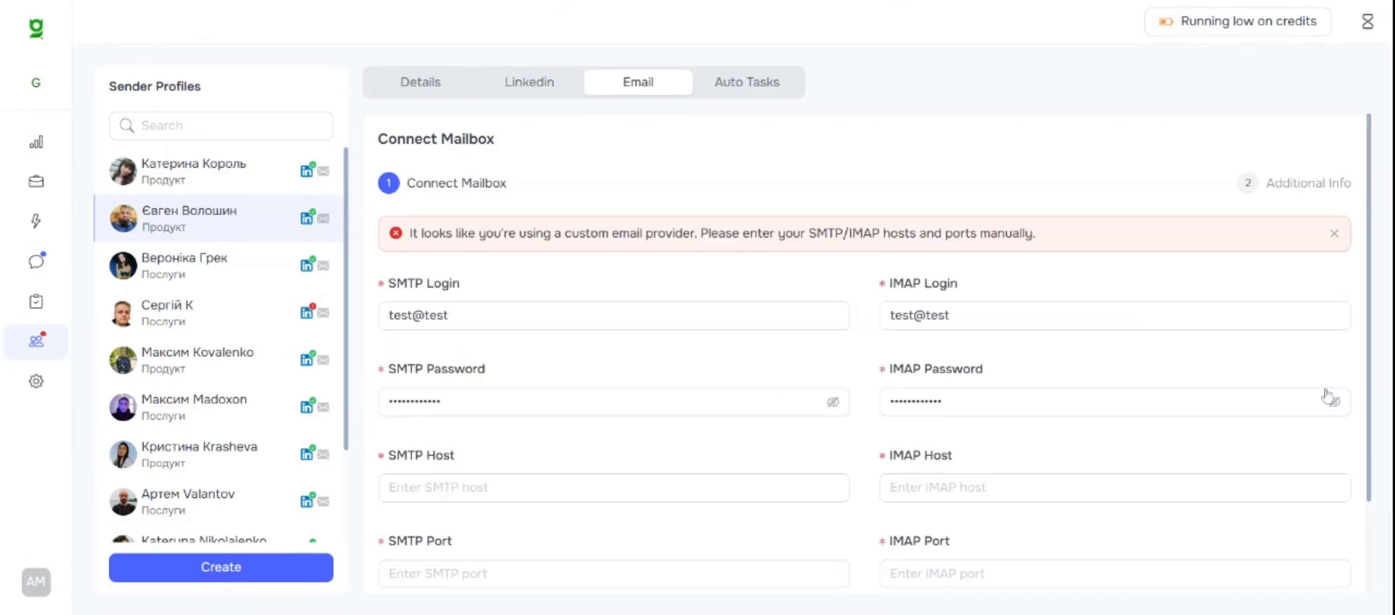
# Look over the manual SMTP and IMAP settings and set the IMAP port to 993
pyautogui.scroll(-2, 802, 200)
pyautogui.click(802, 202)
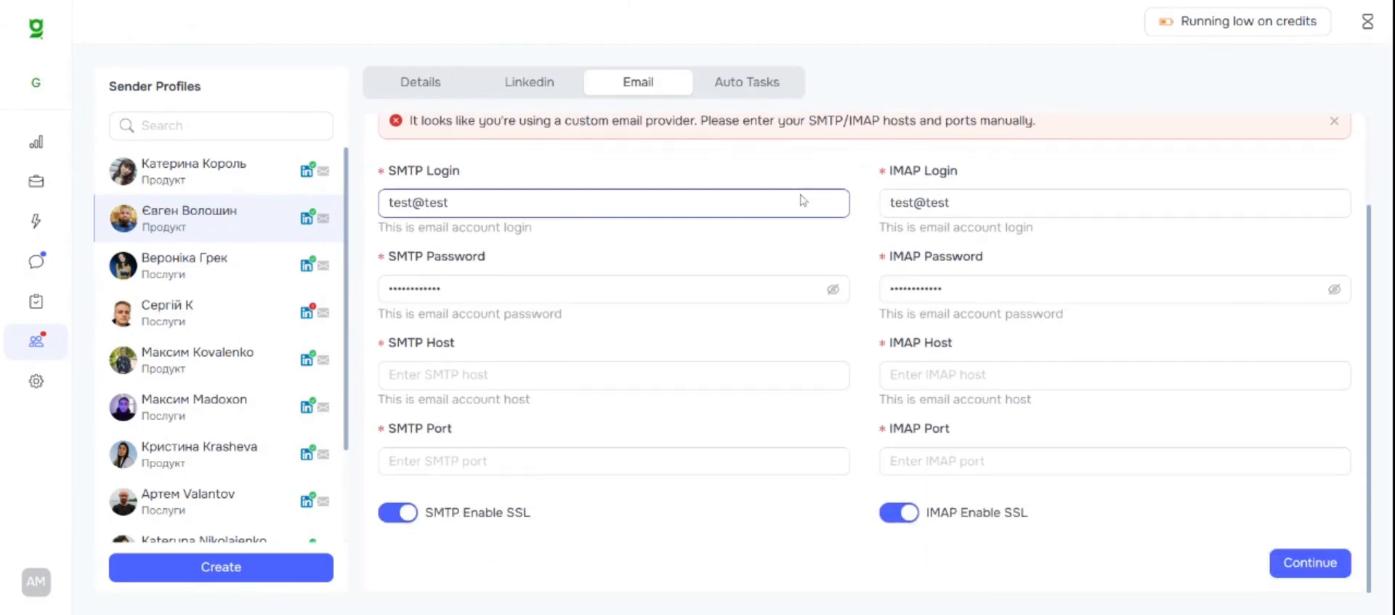
pyautogui.scroll(1, 498, 233)
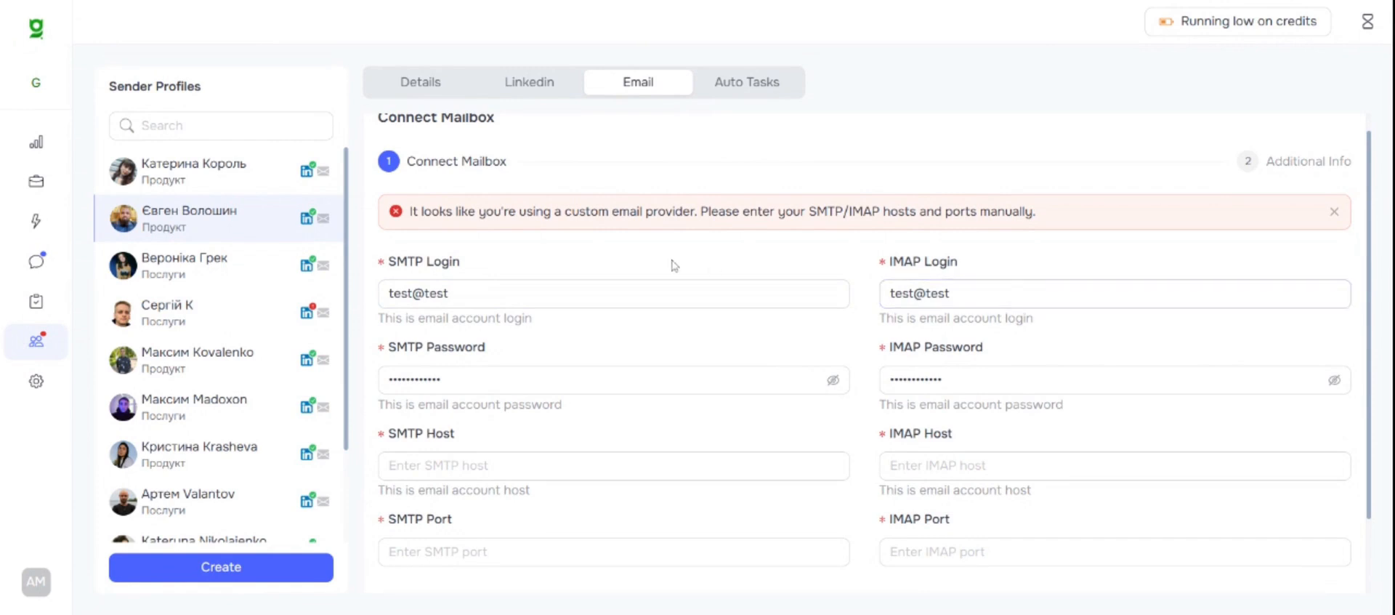
pyautogui.scroll(-1, 640, 266)
pyautogui.click(1061, 284)
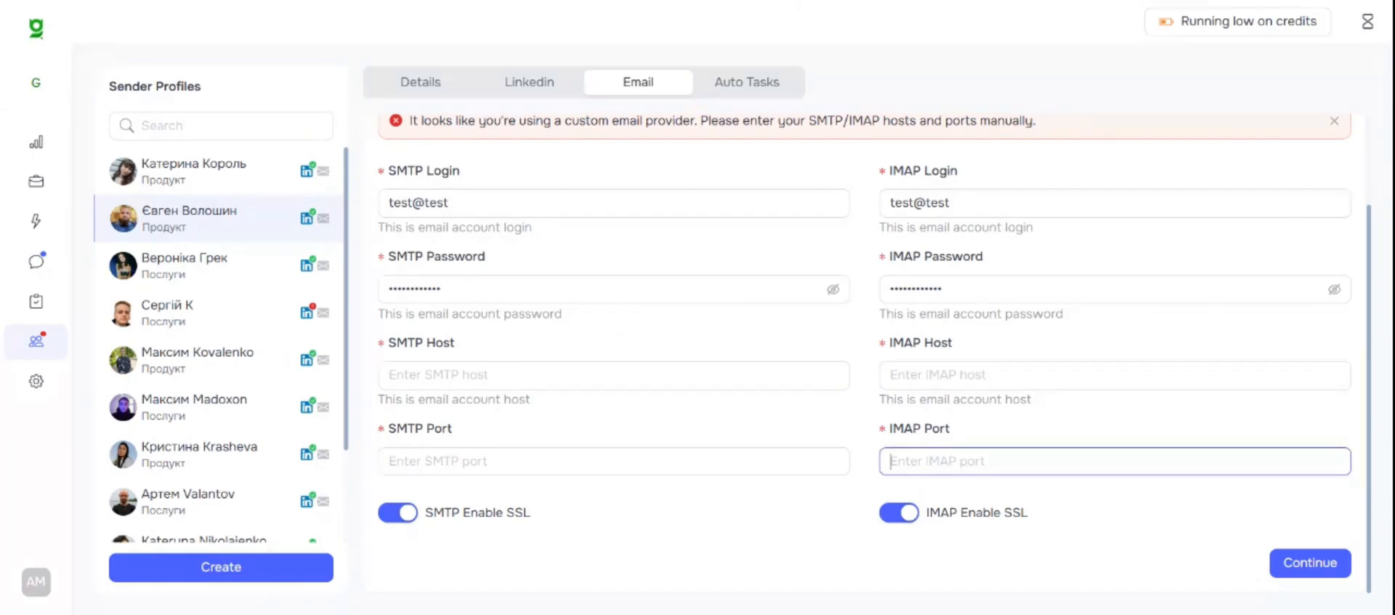
pyautogui.write('993')
# Set the SMTP port to 587 in the custom mailbox settings
pyautogui.click(644, 431)
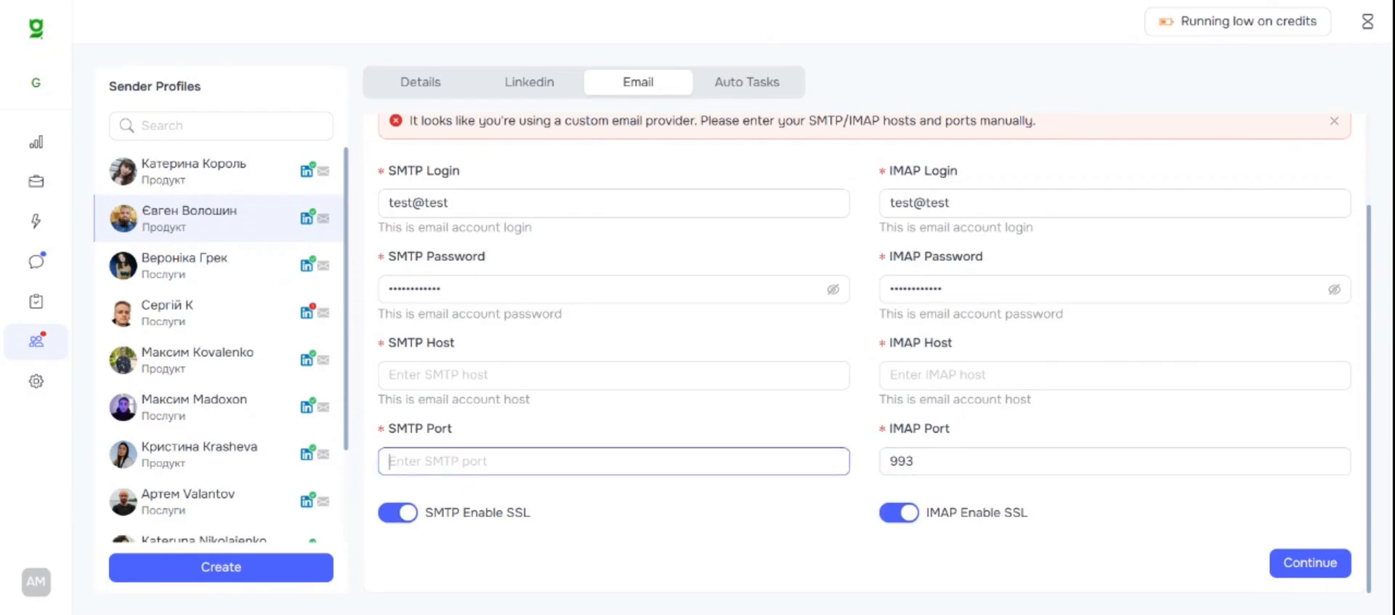
pyautogui.write('465')
pyautogui.hotkey('ctrl', 'a')
pyautogui.write('58')
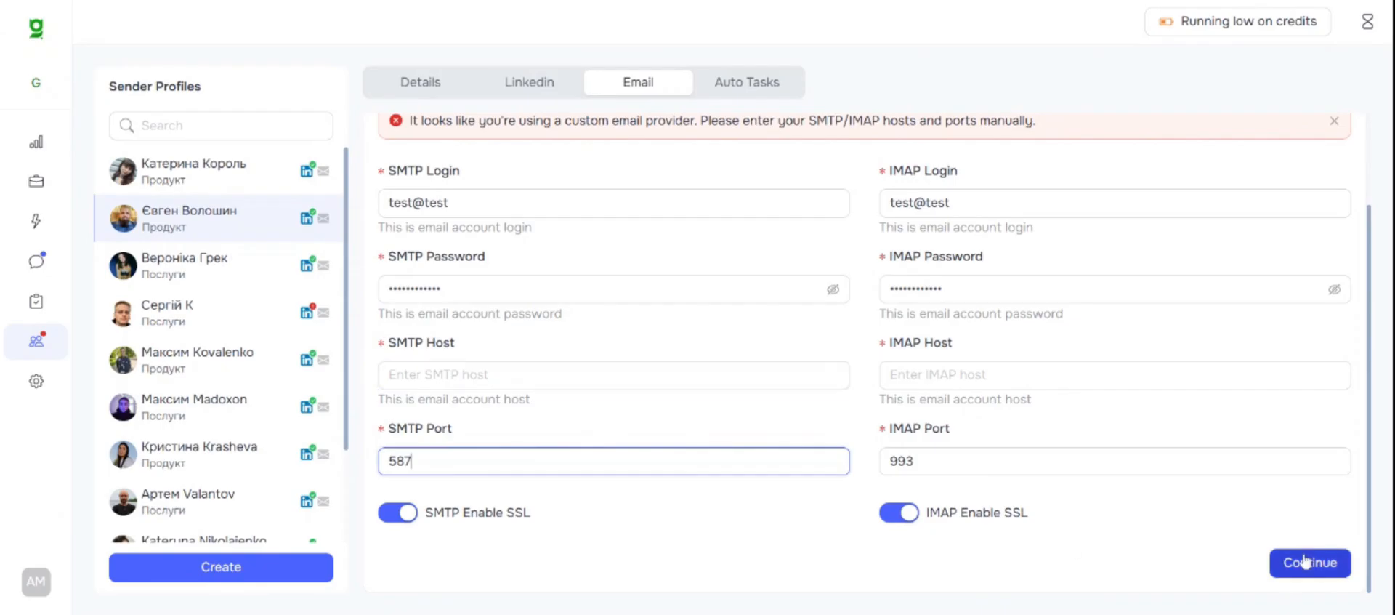
pyautogui.scroll(2, 744, 366)
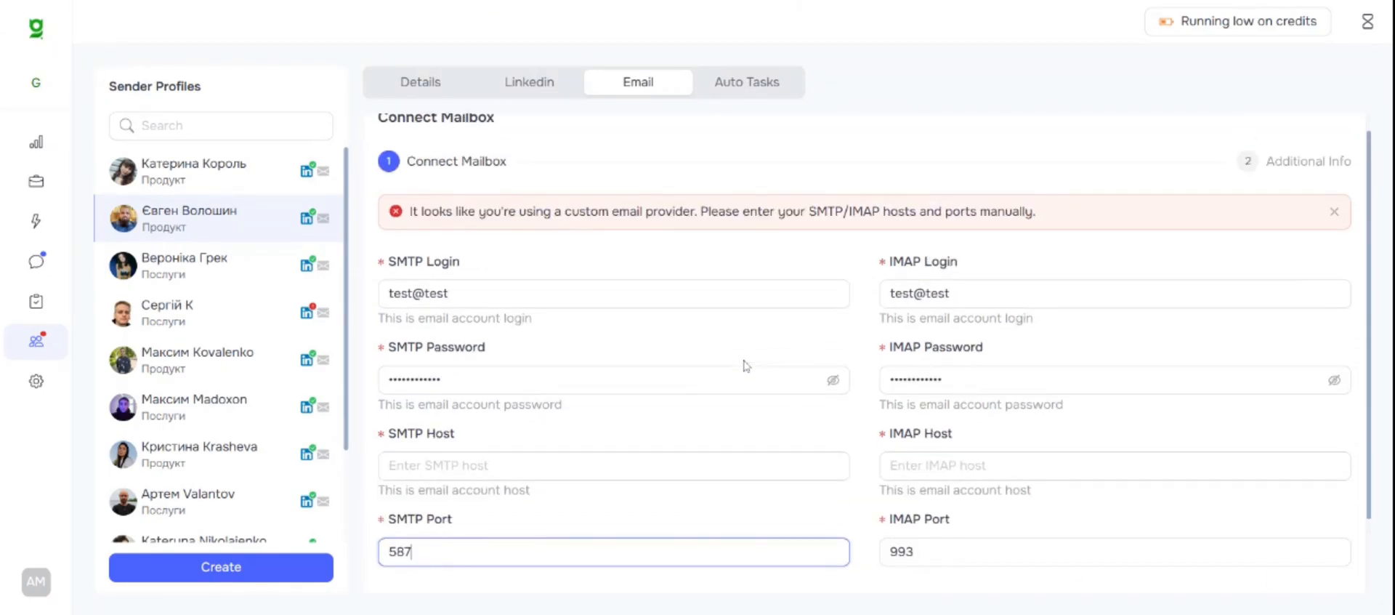